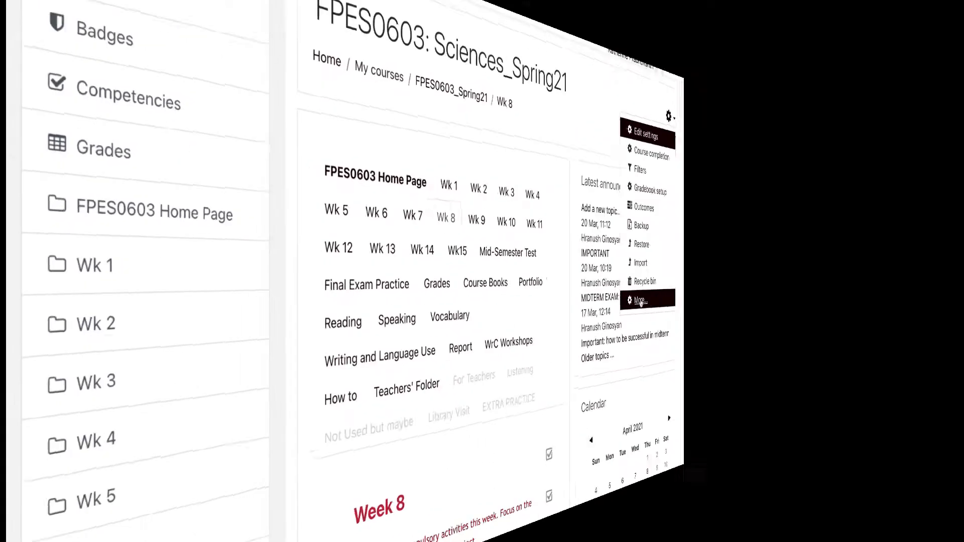
Open the form for auto-creating groups in the FPES0603_Spring21 course's user group administration.
left_click(640, 303)
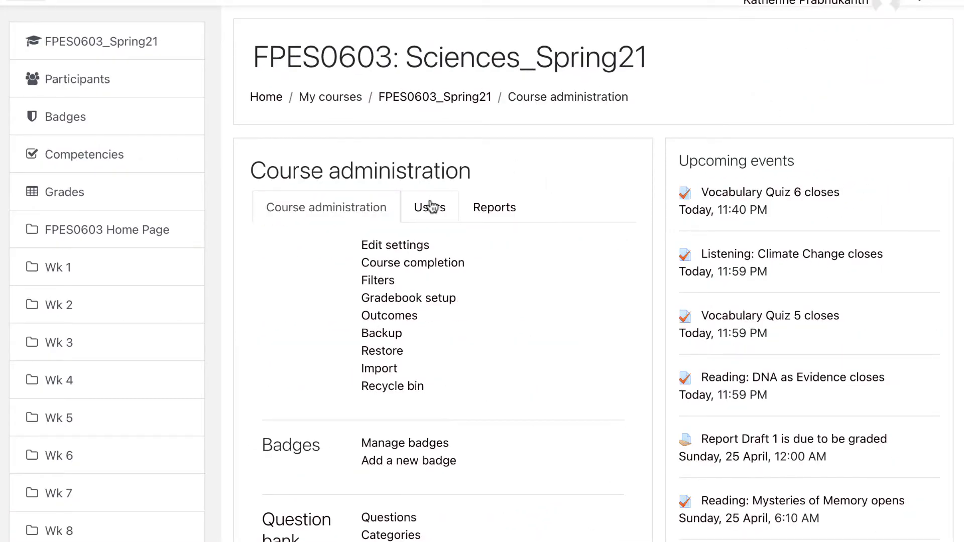
left_click(430, 206)
left_click(387, 264)
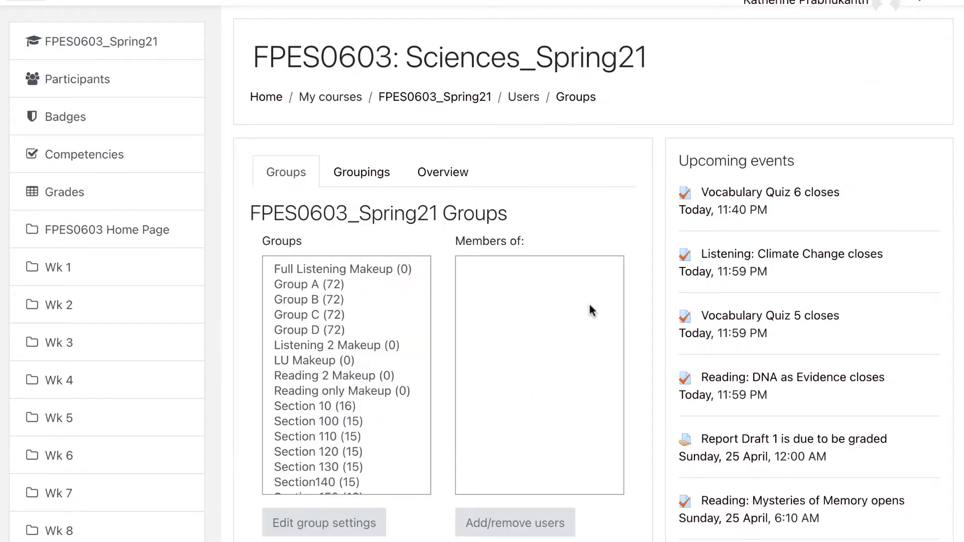
scroll(592, 310, "down", 6)
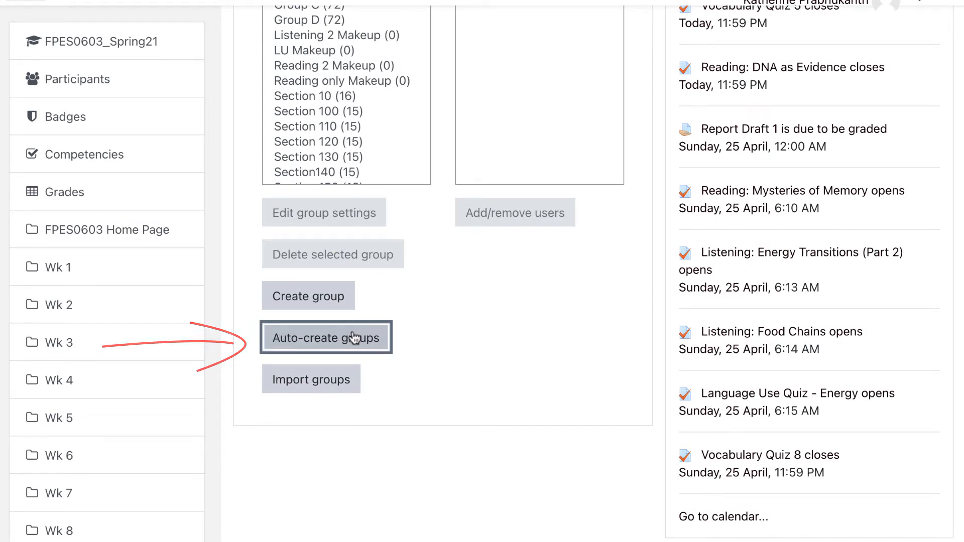
left_click(354, 338)
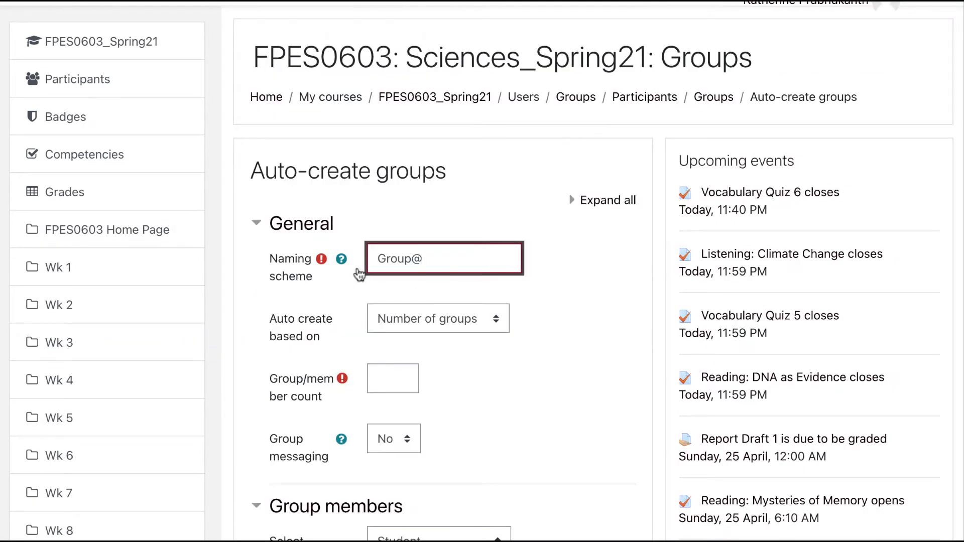
Read the help on the group naming scheme and set the group/member count to 4.
left_click(341, 259)
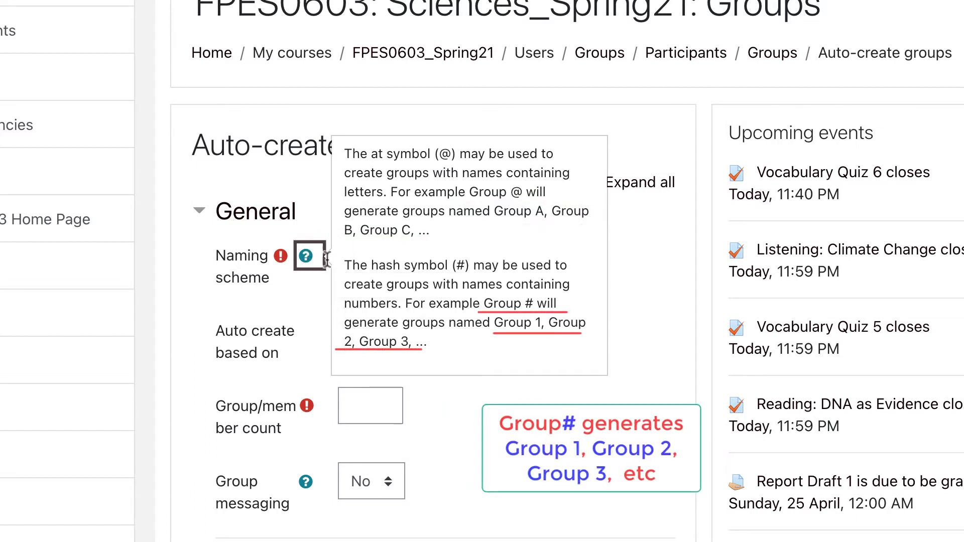
left_click(658, 282)
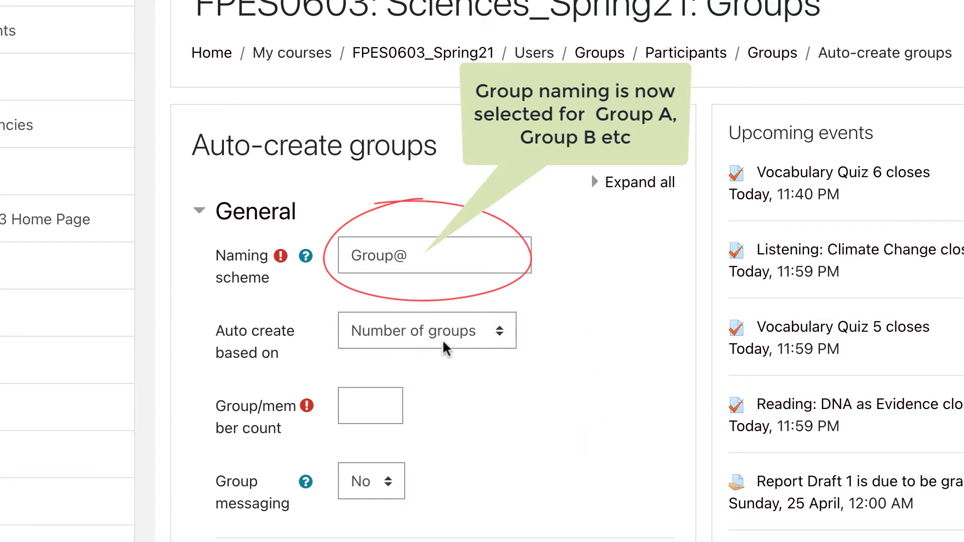
left_click(378, 402)
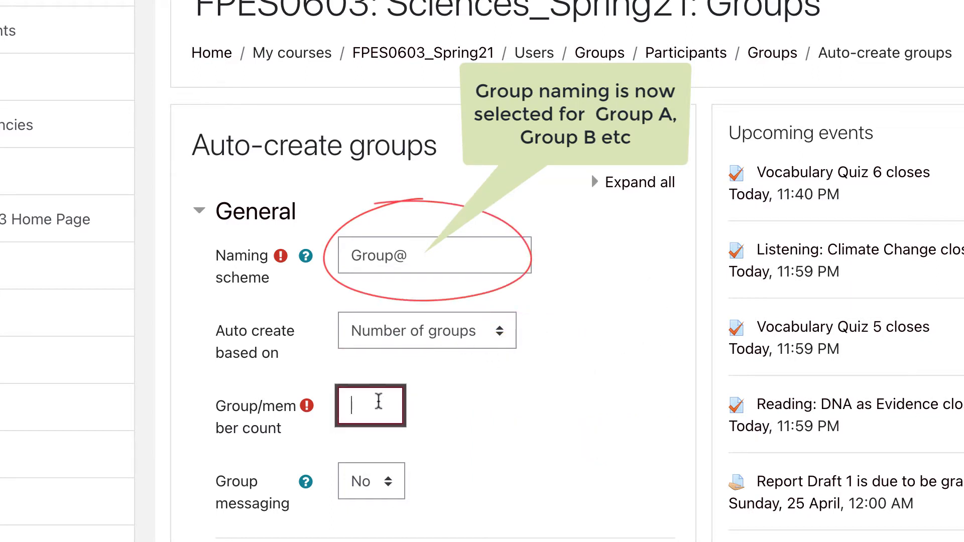
type("4")
Examine the available choices for member role, source grouping, source group and member allocation in the group member settings.
scroll(528, 456, "down", 1)
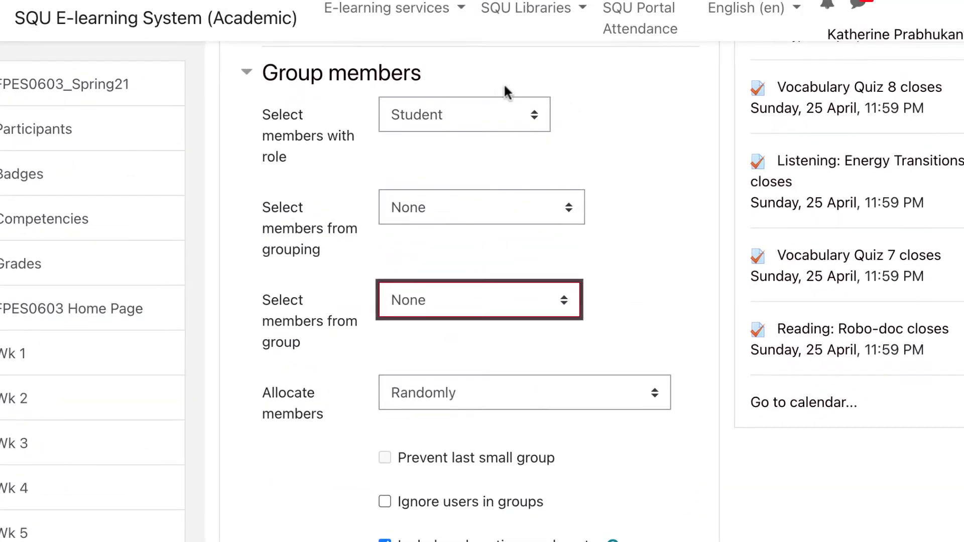
left_click(536, 121)
left_click(515, 117)
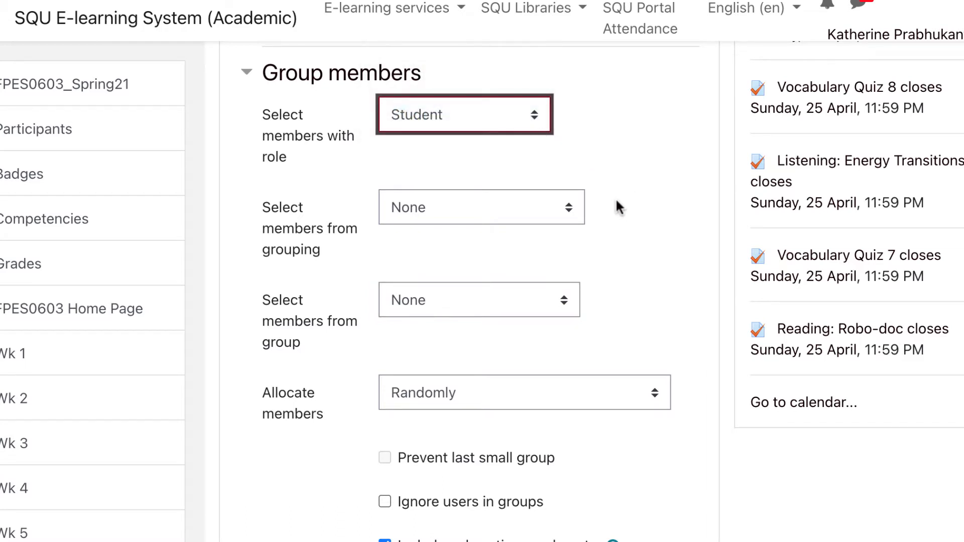
left_click(568, 210)
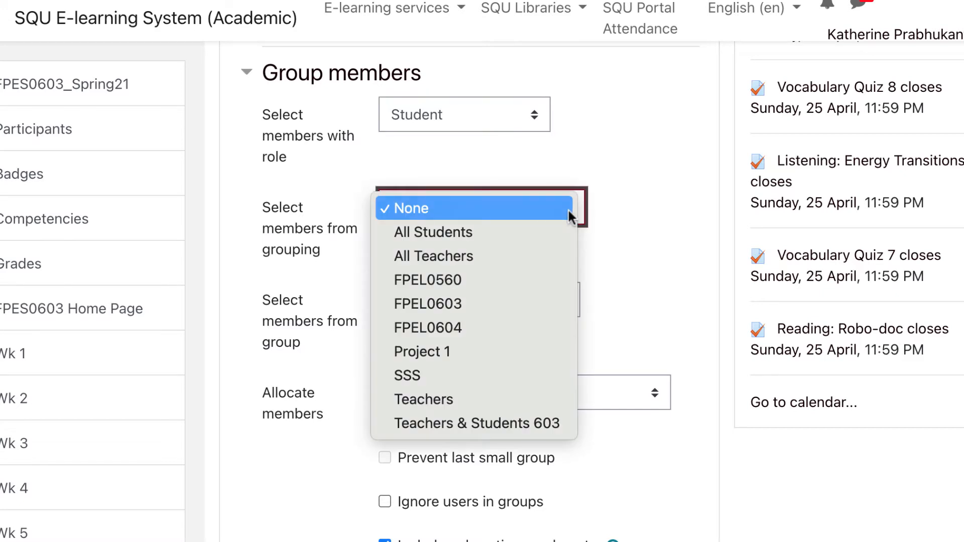
left_click(625, 206)
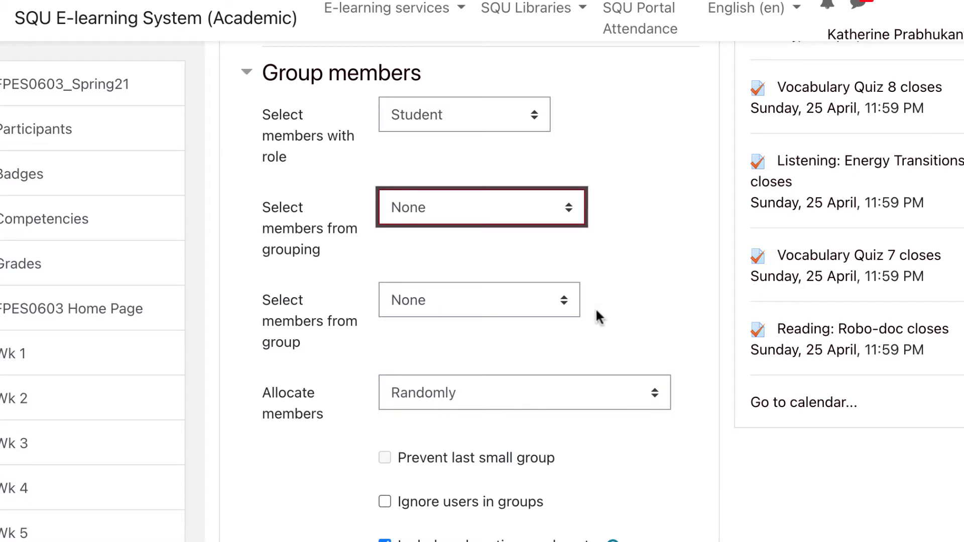
left_click(563, 305)
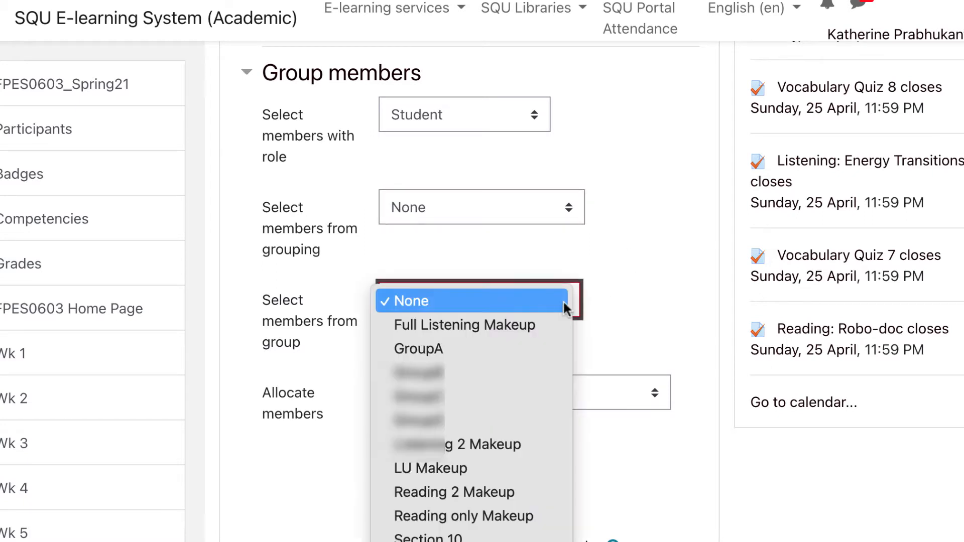
left_click(628, 303)
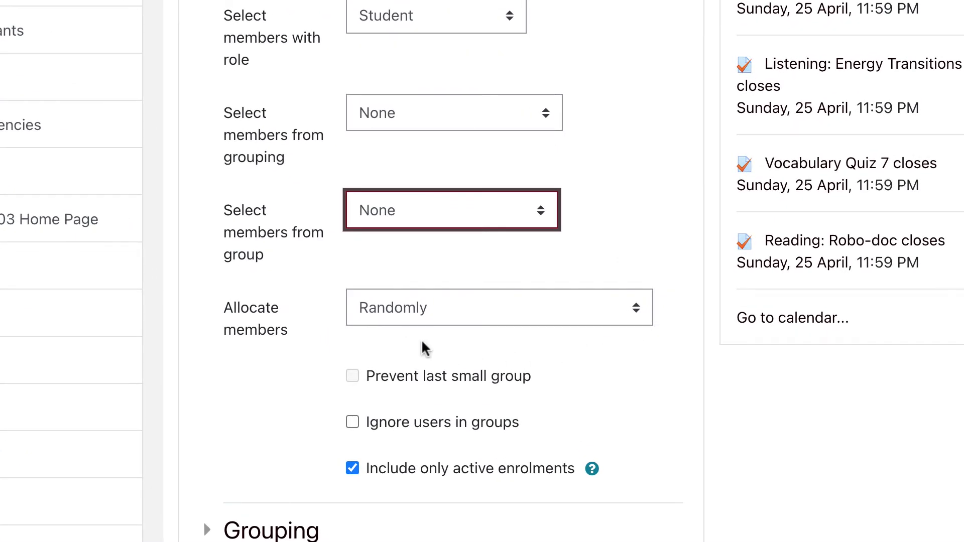
left_click(636, 309)
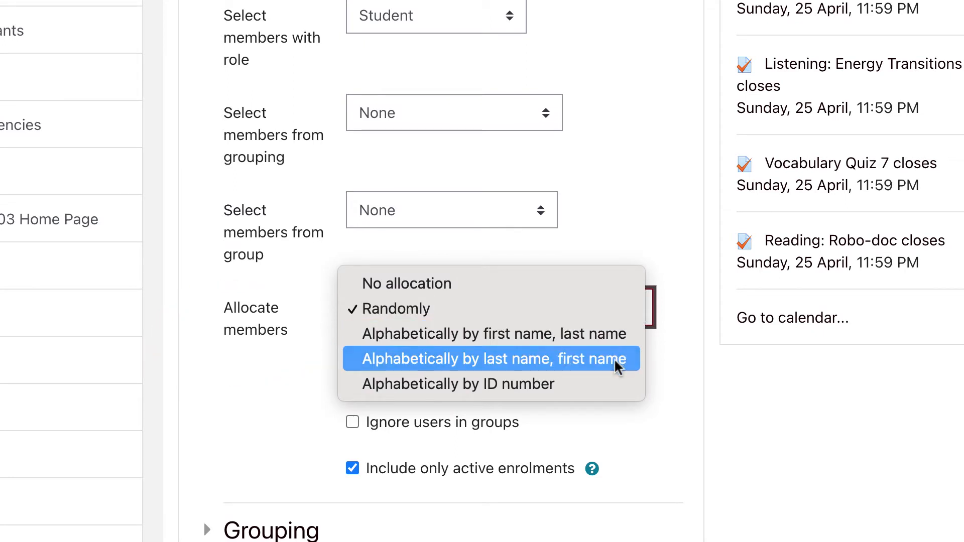
left_click(682, 374)
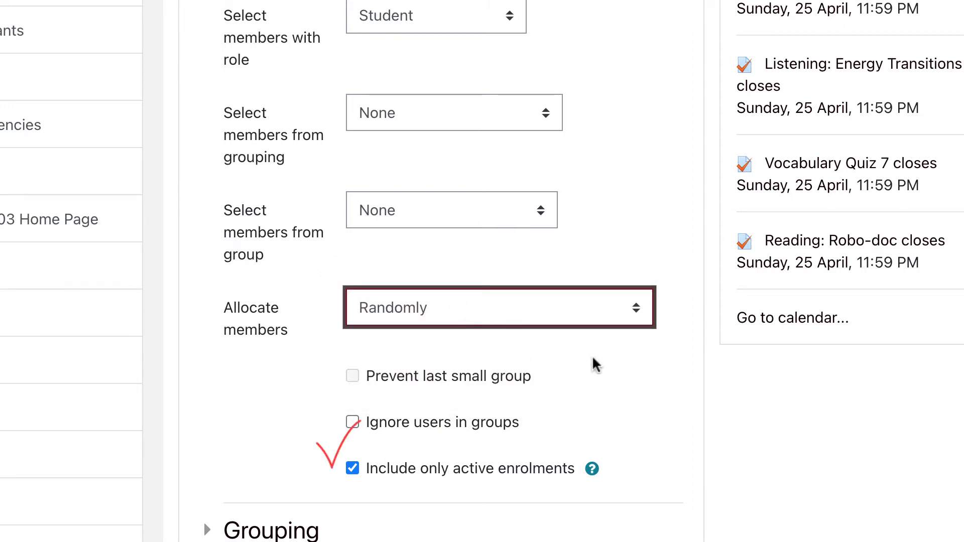
Set the grouping of auto-created groups to No grouping and submit the form to create the groups.
scroll(641, 392, "down", 1)
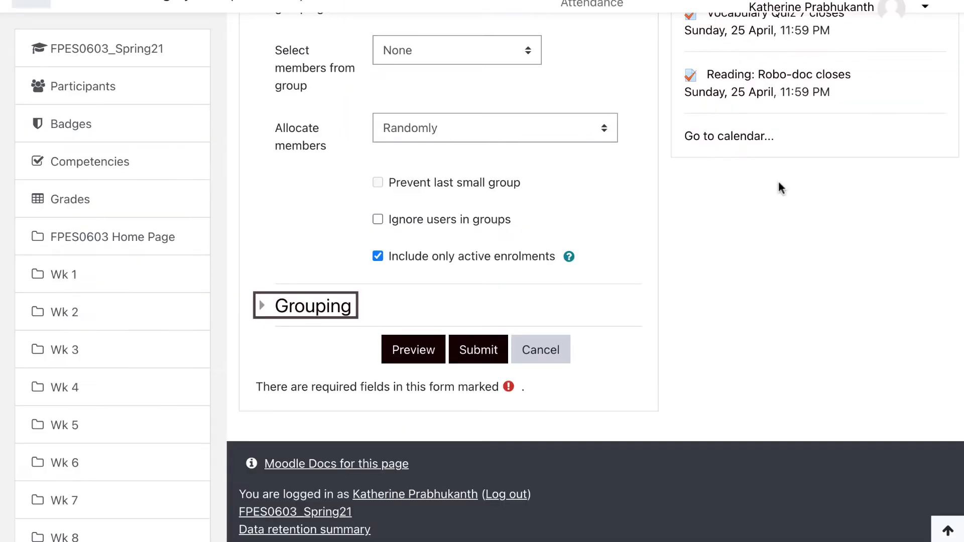
left_click(263, 306)
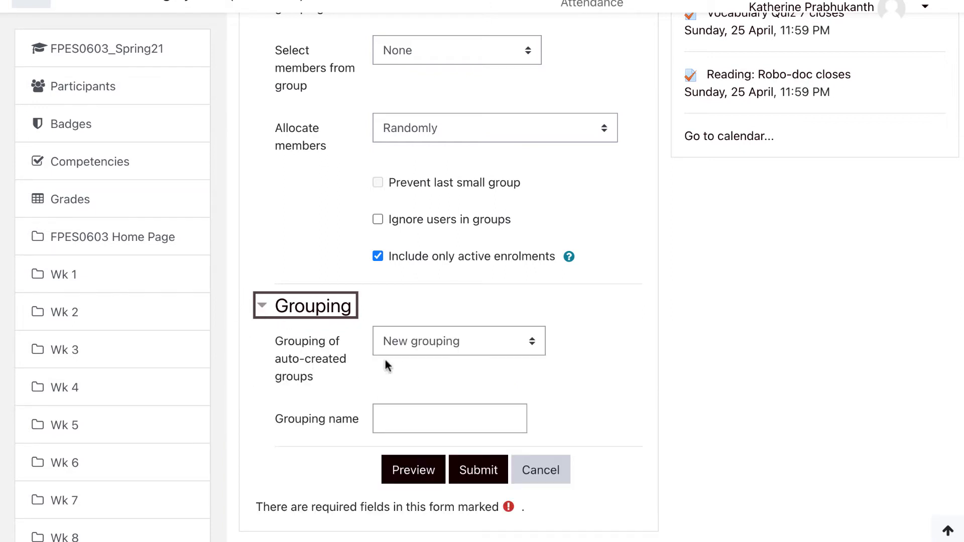
left_click(531, 341)
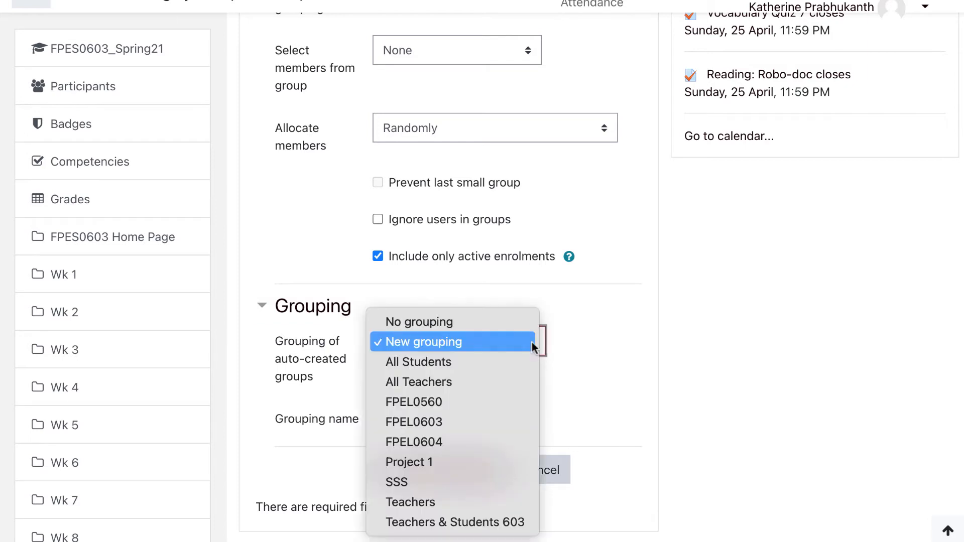
left_click(491, 321)
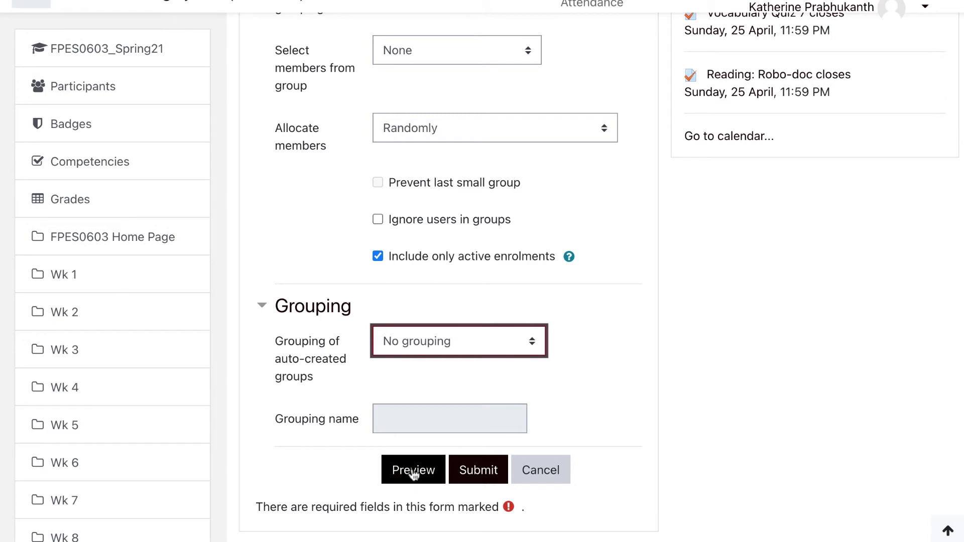
left_click(477, 469)
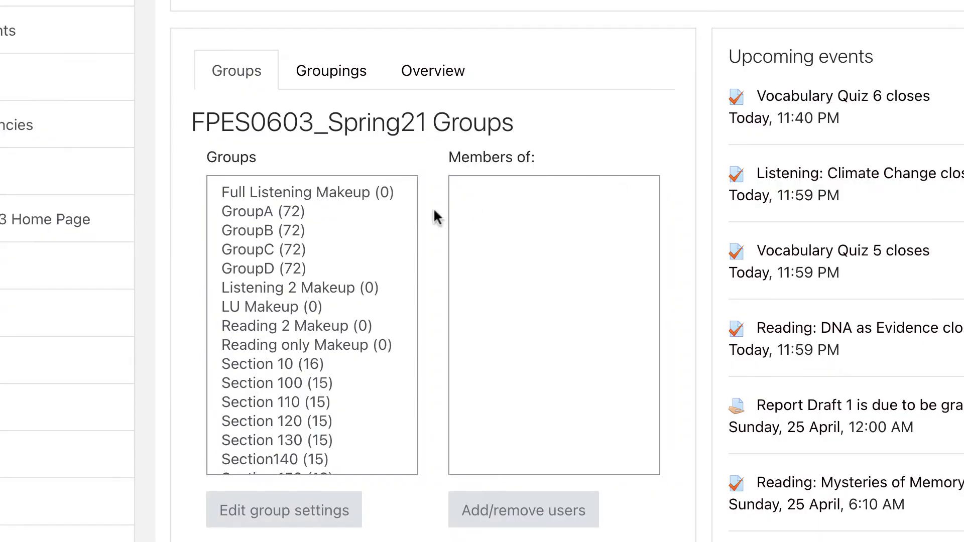
Check the member lists of GroupA, GroupB, GroupC and GroupD in turn.
left_click(328, 214)
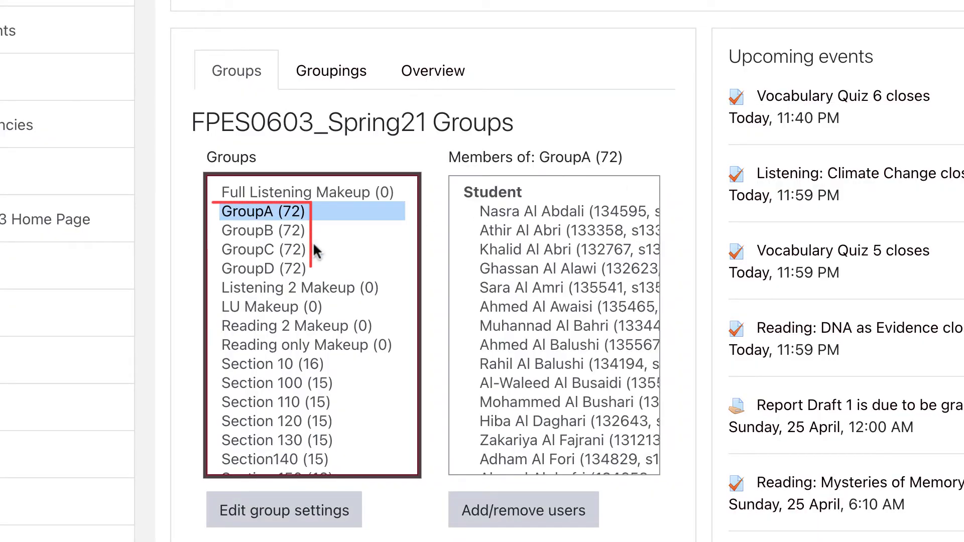
left_click(260, 230)
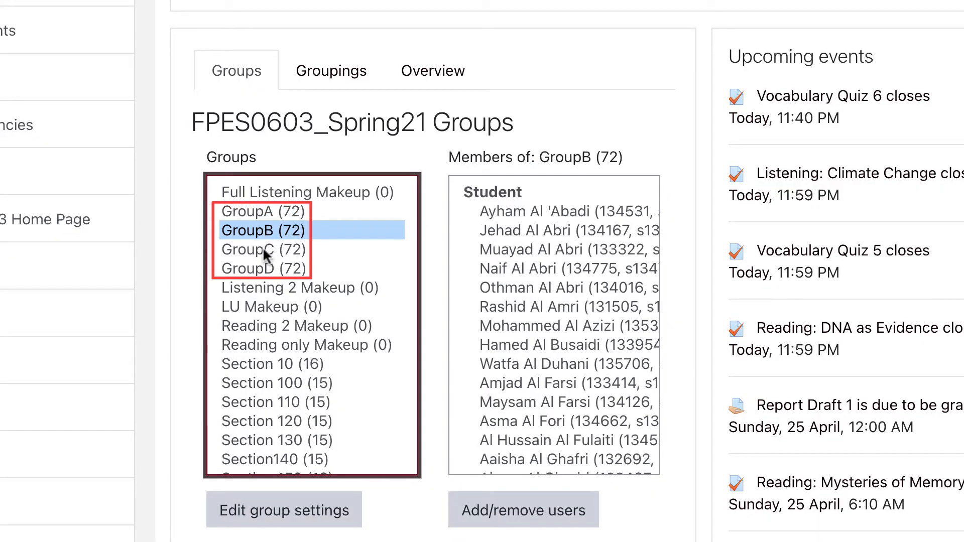
left_click(265, 251)
left_click(263, 270)
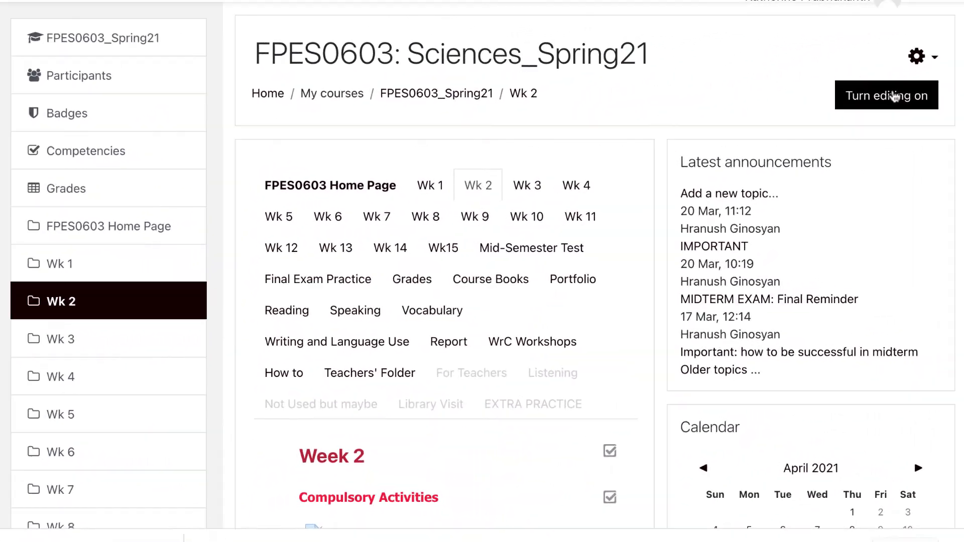
Enable editing on the course's Wk 2 page and add a new Quiz activity to that section.
left_click(716, 136)
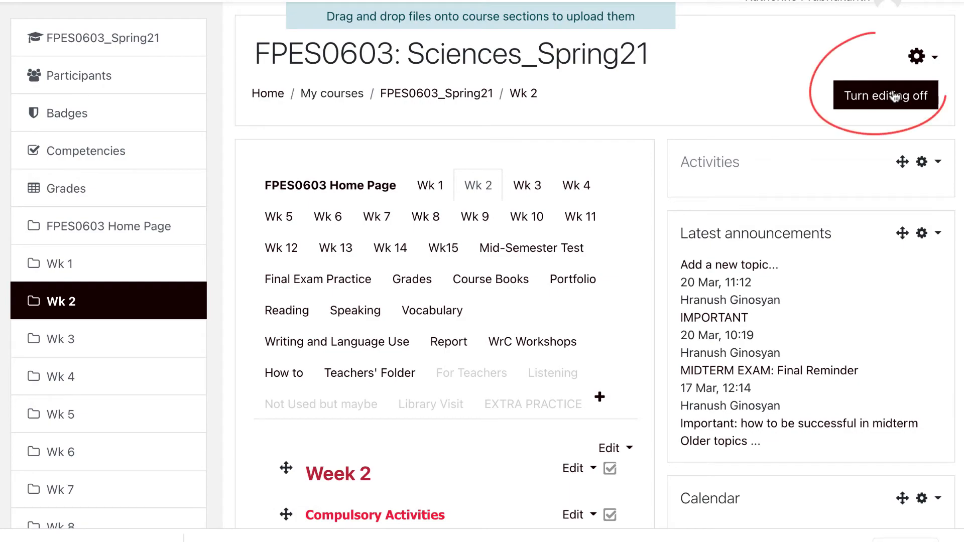
scroll(760, 198, "down", 10)
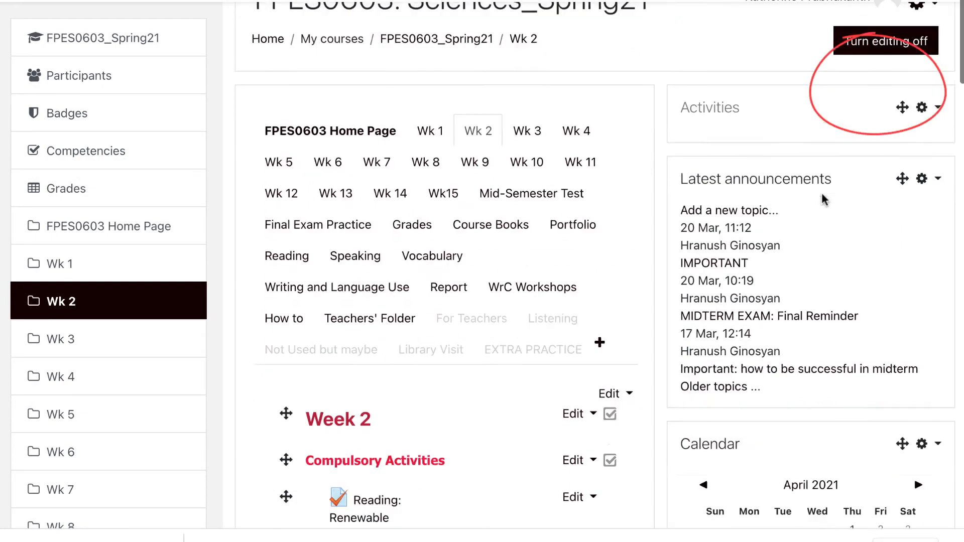
scroll(822, 192, "down", 5)
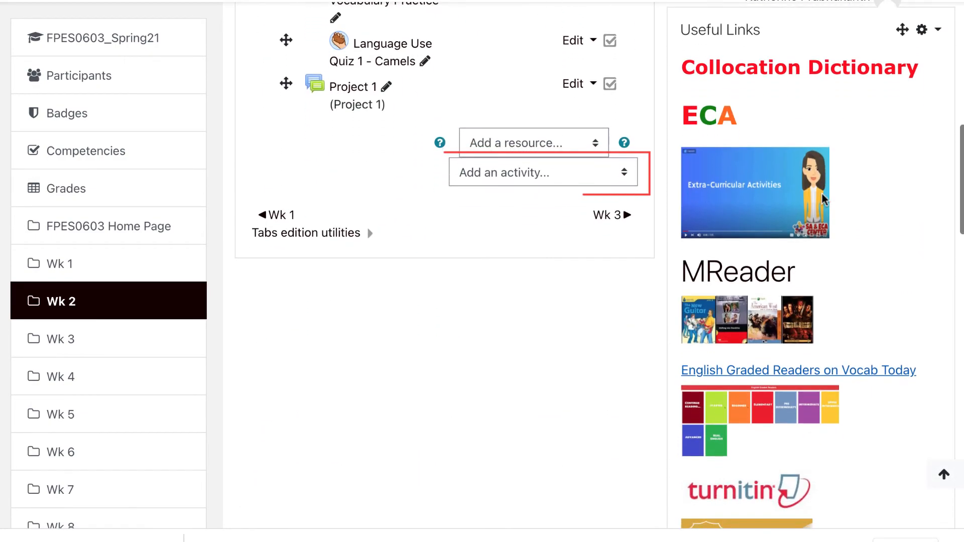
left_click(625, 175)
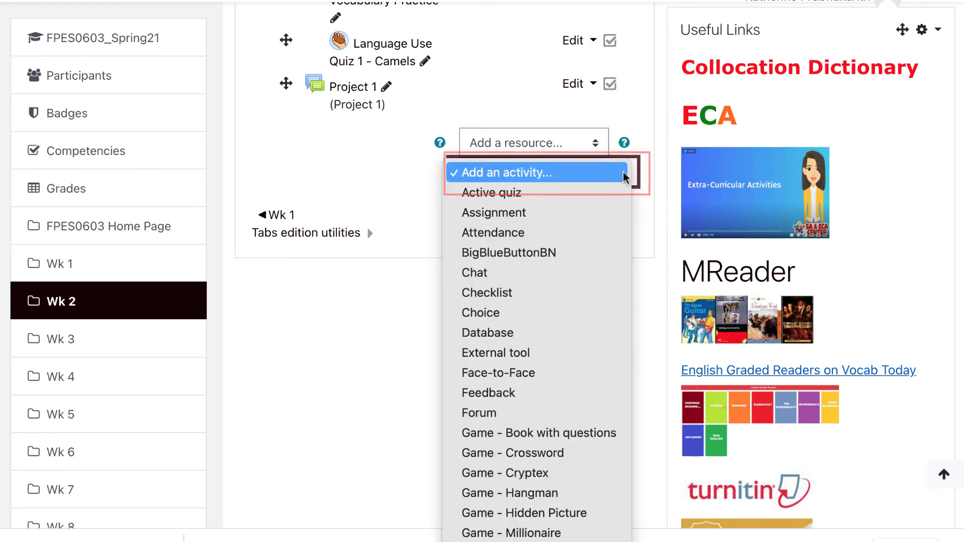
scroll(586, 367, "down", 5)
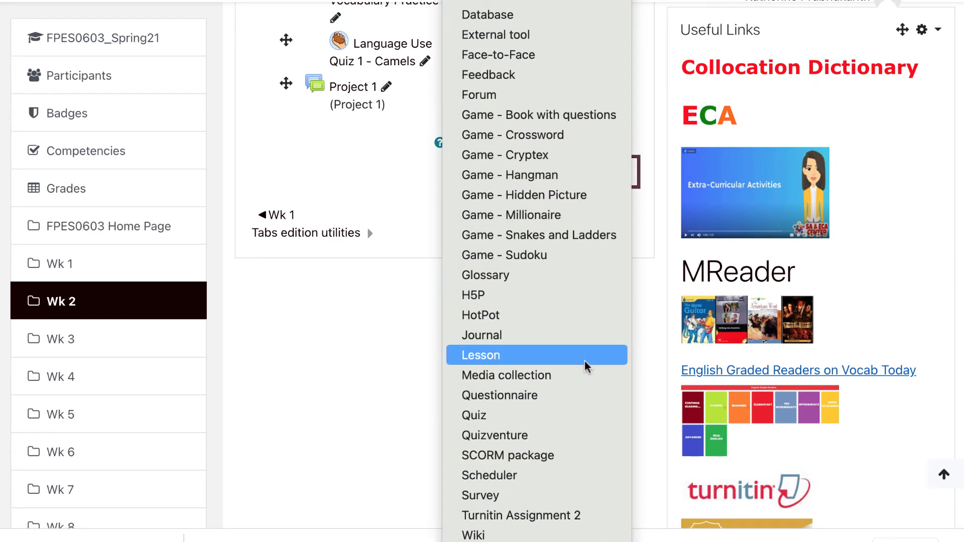
left_click(557, 415)
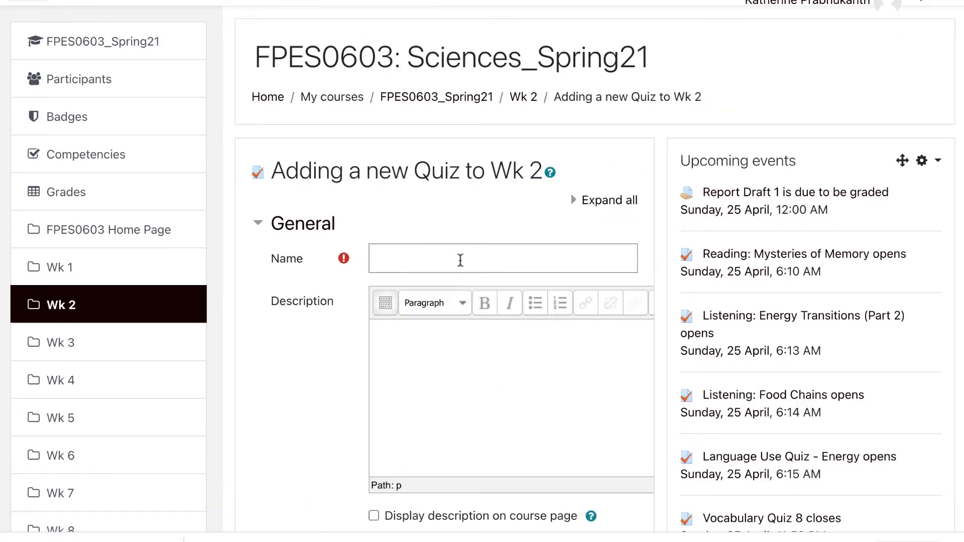
Name the new quiz "Reading Test 1".
left_click(460, 260)
type("Readin")
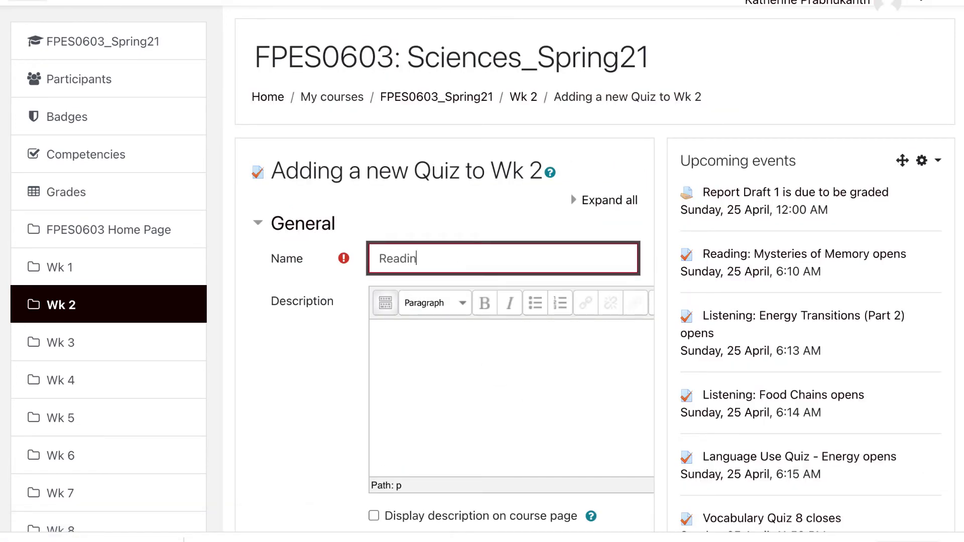
type("g Test 1")
Expand the quiz's common module settings and check its group mode.
scroll(500, 379, "down", 3)
scroll(500, 379, "down", 10)
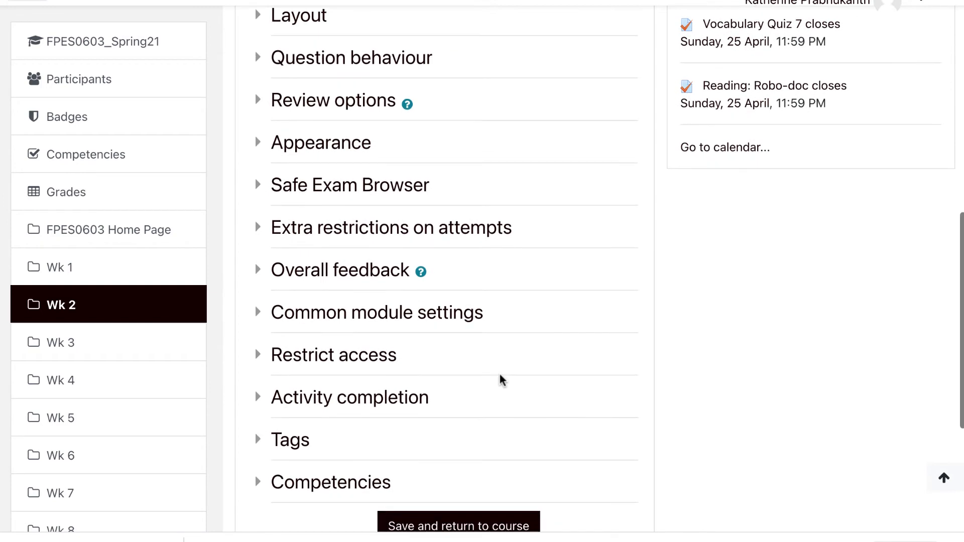
left_click(259, 314)
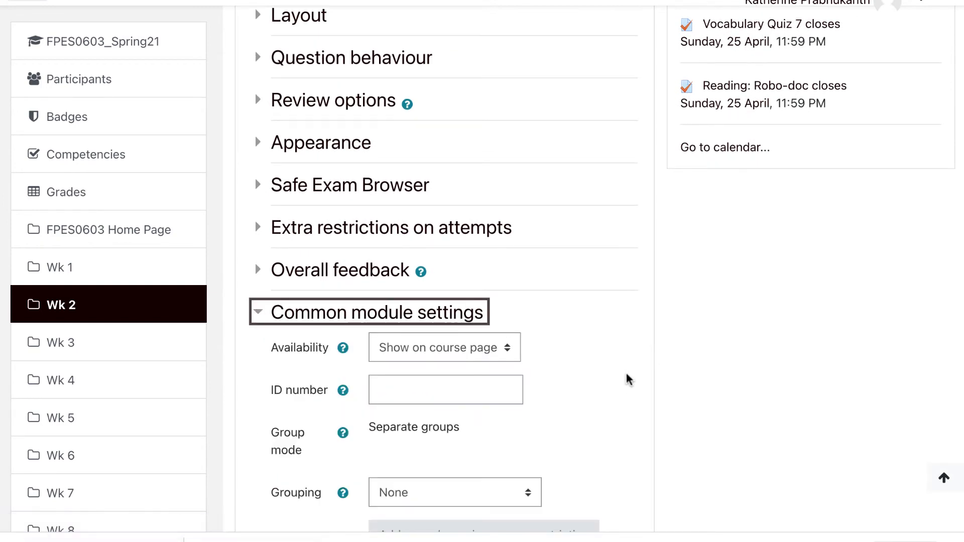
scroll(627, 380, "down", 3)
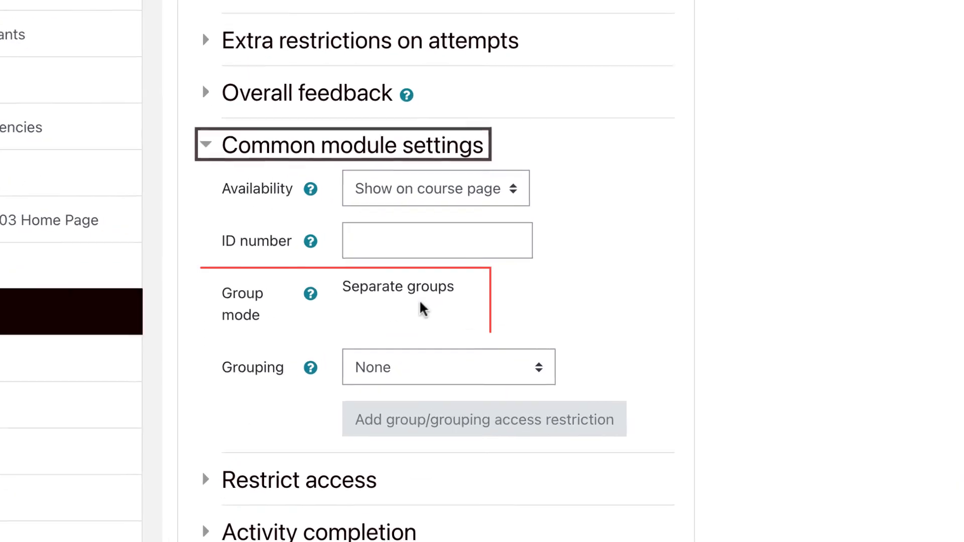
Add a group access restriction so students must belong to GroupA, and save the quiz, returning to the course.
scroll(667, 360, "down", 4)
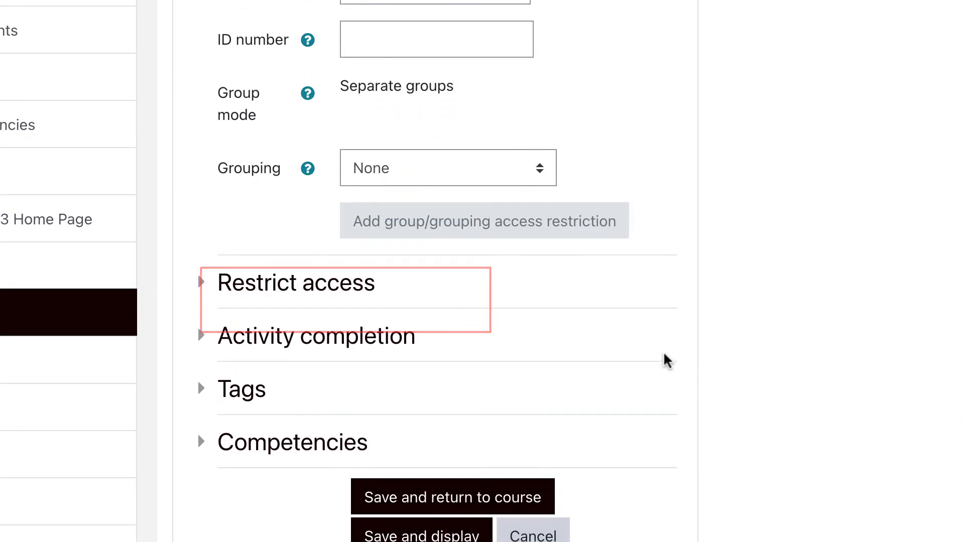
left_click(200, 282)
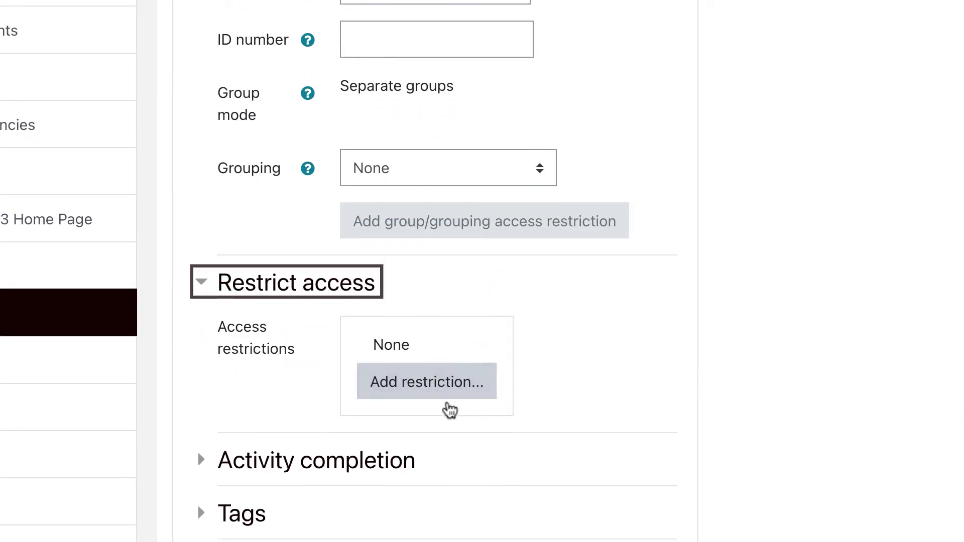
left_click(432, 383)
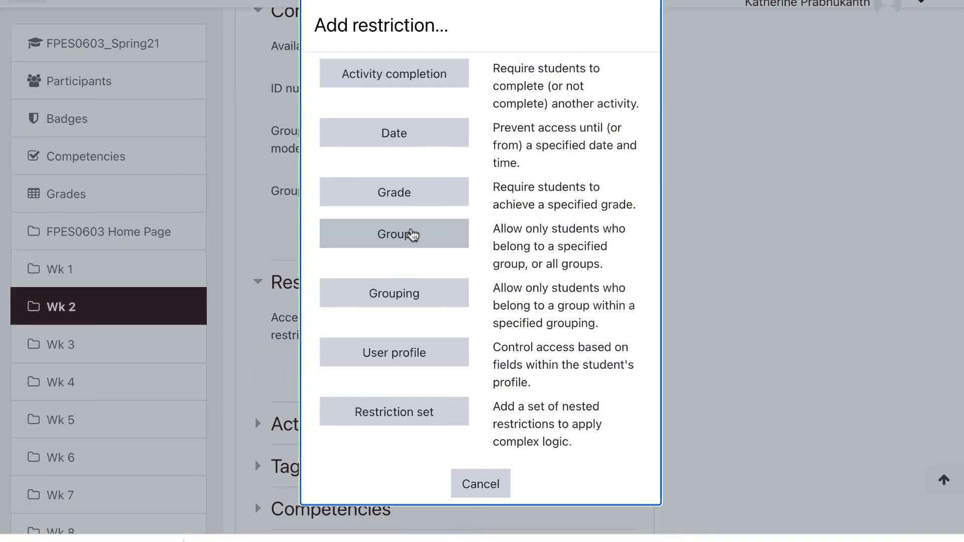
left_click(394, 223)
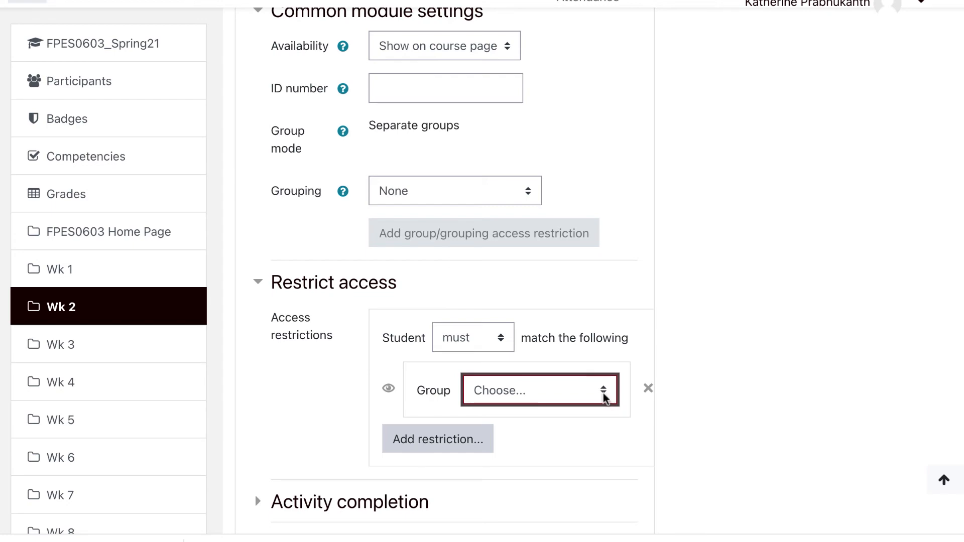
left_click(614, 403)
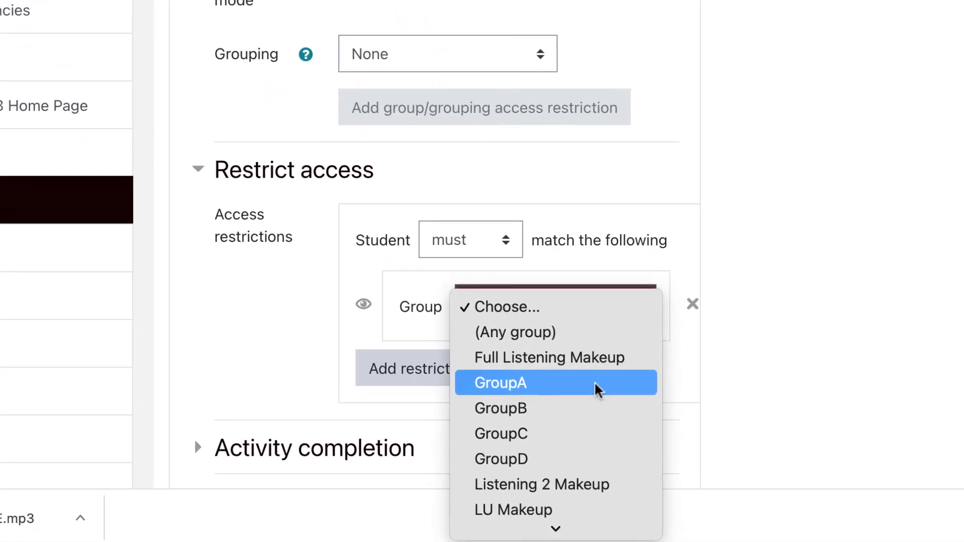
left_click(597, 390)
scroll(555, 412, "down", 8)
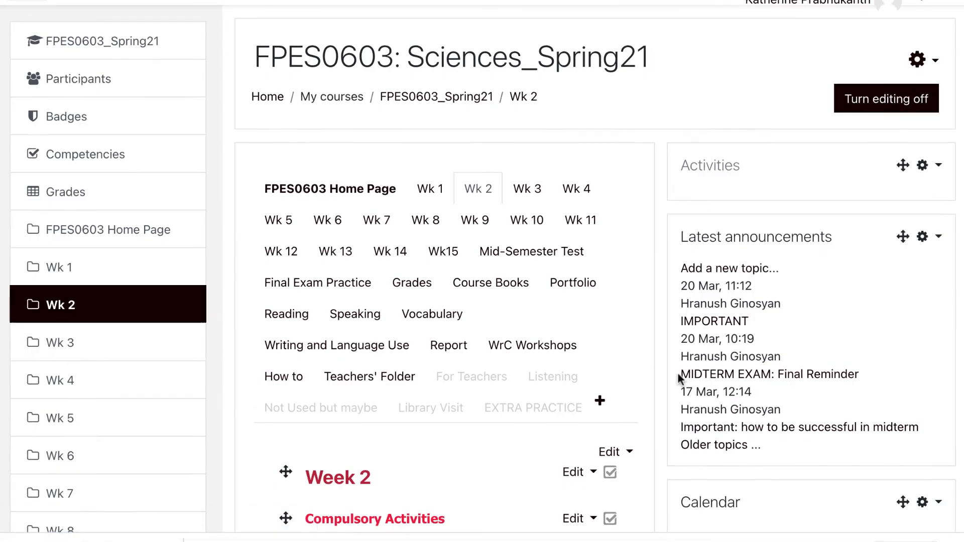
Add a second Quiz activity to the Wk 2 section and name it "Reading Test 1".
scroll(683, 384, "down", 12)
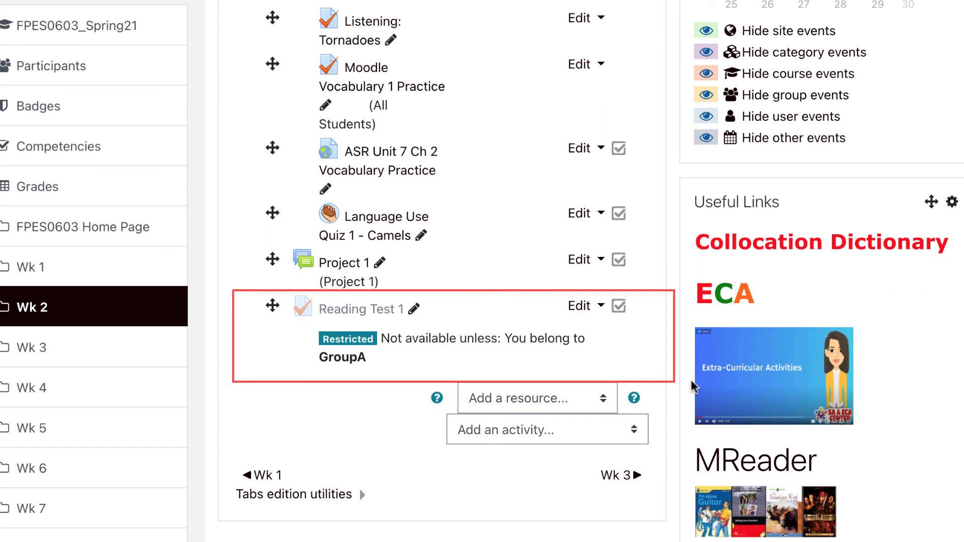
scroll(401, 271, "down", 4)
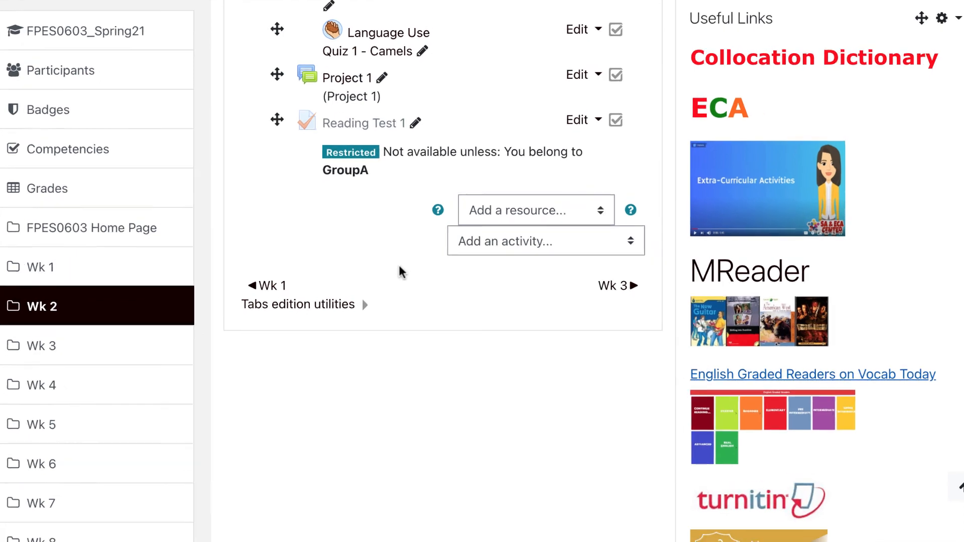
left_click(630, 247)
scroll(552, 426, "down", 10)
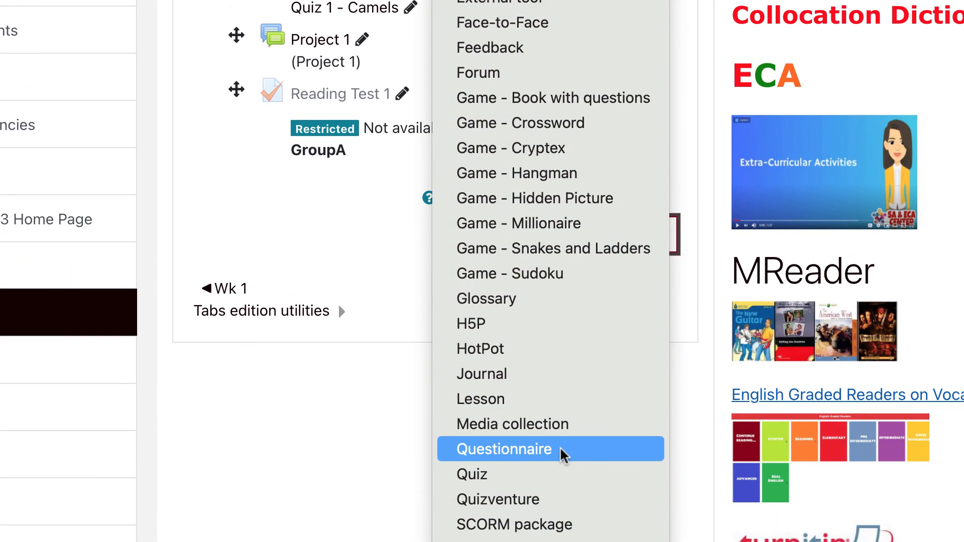
left_click(560, 474)
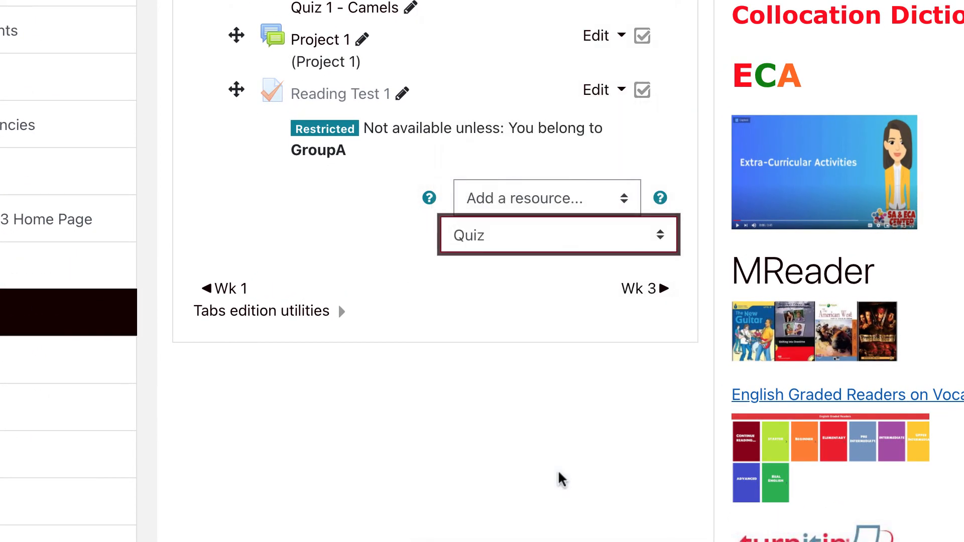
left_click(417, 256)
type("Readi")
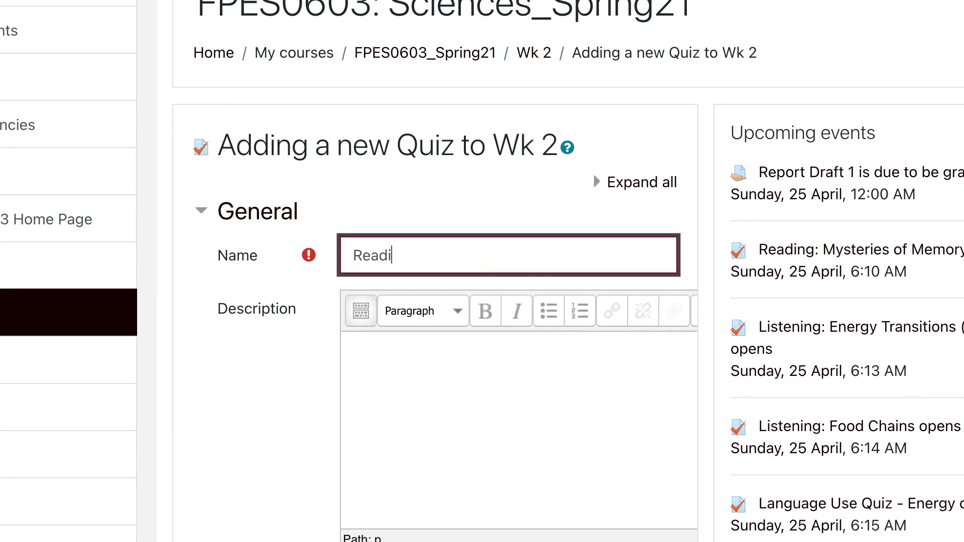
type("ng Test 1")
Restrict the second quiz to students who belong to GroupB, save it and check its entry on the Wk 2 page.
scroll(488, 409, "down", 10)
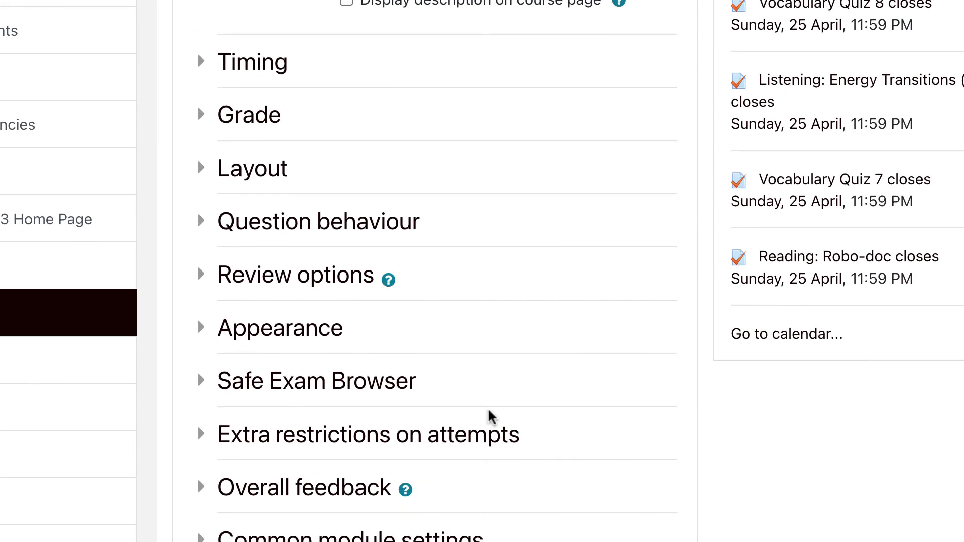
scroll(490, 416, "down", 5)
left_click(201, 344)
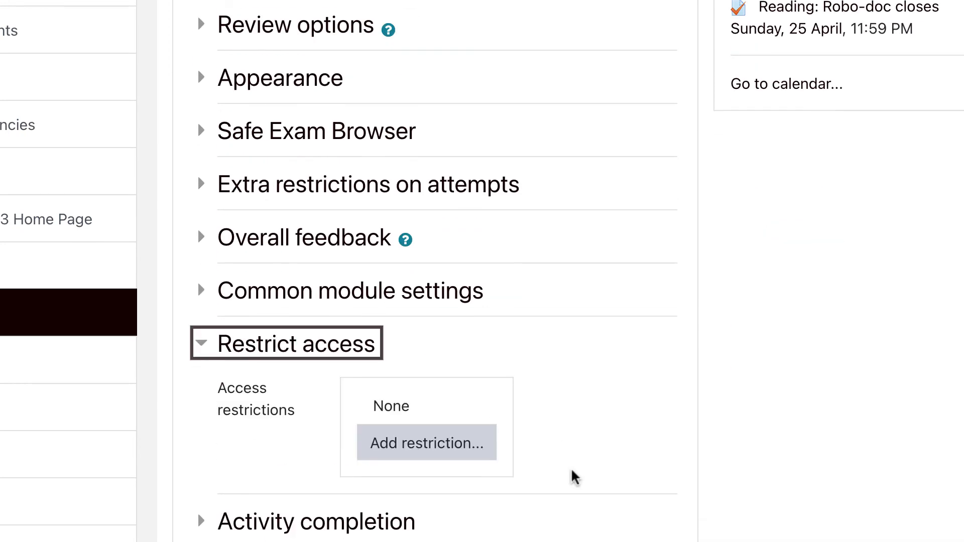
scroll(575, 477, "down", 3)
left_click(458, 321)
left_click(414, 215)
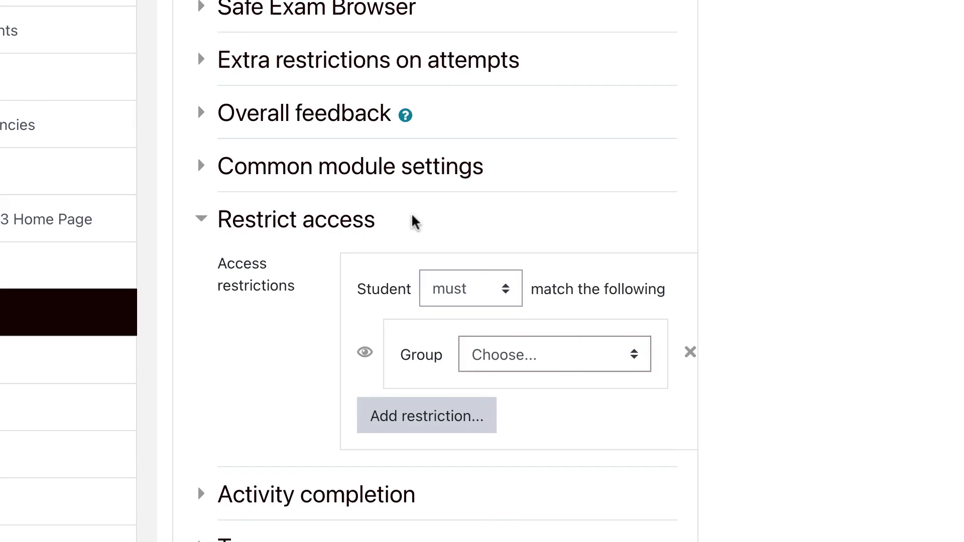
left_click(621, 364)
left_click(558, 458)
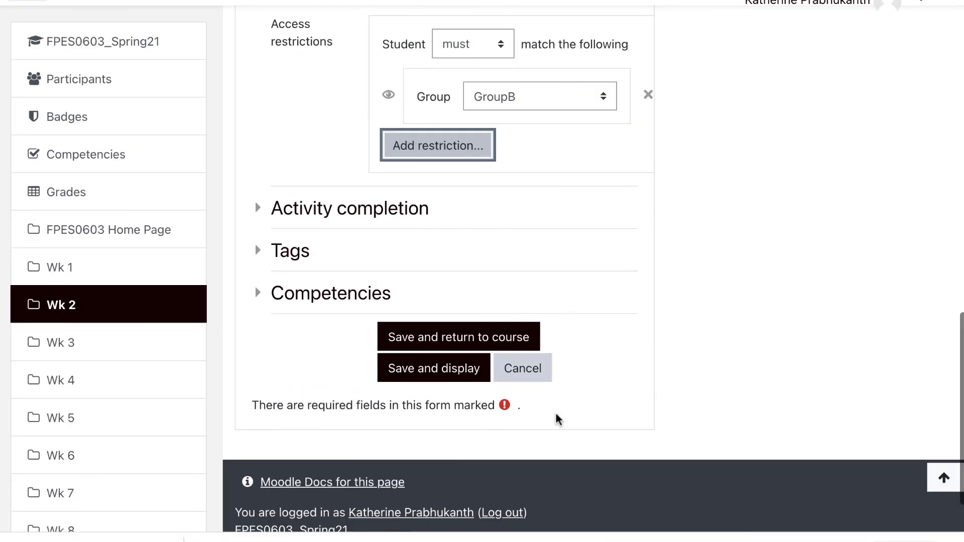
left_click(448, 338)
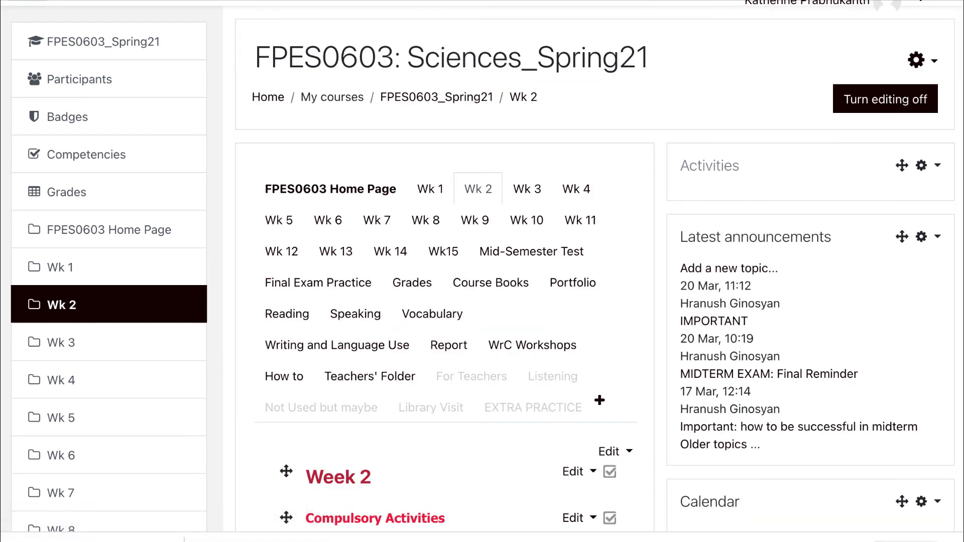
scroll(642, 458, "down", 6)
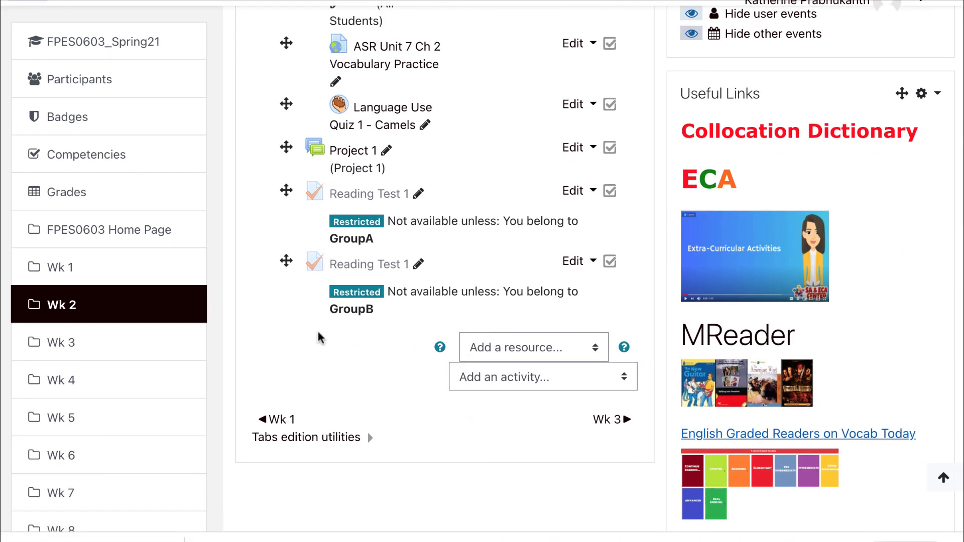